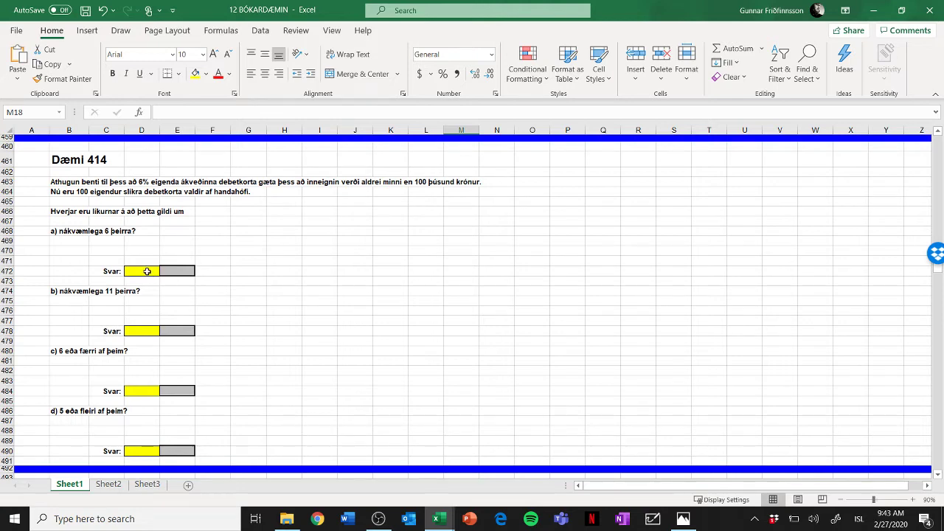
# Answer part a in D472 with a BINOMDIST function using 6 successes, 100 trials, probability 6% and cumulative 0
pyautogui.click(146, 272)
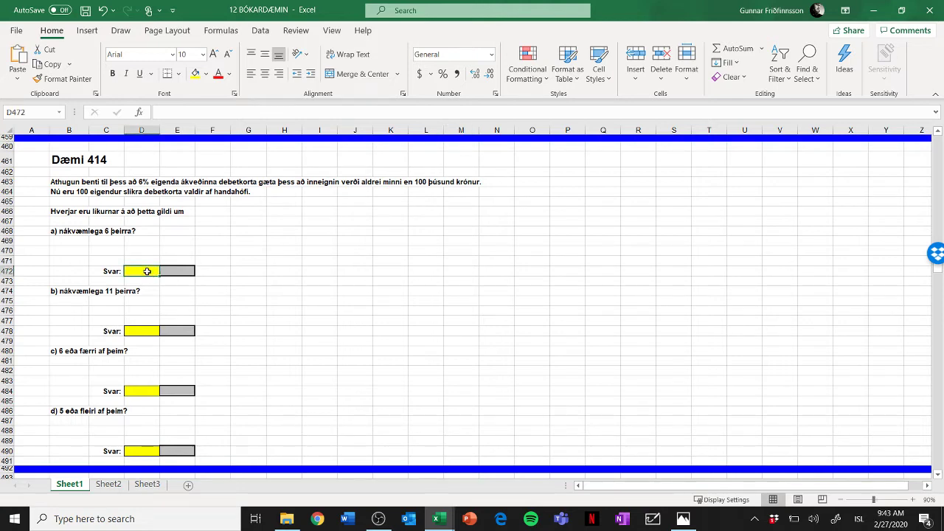
pyautogui.click(140, 112)
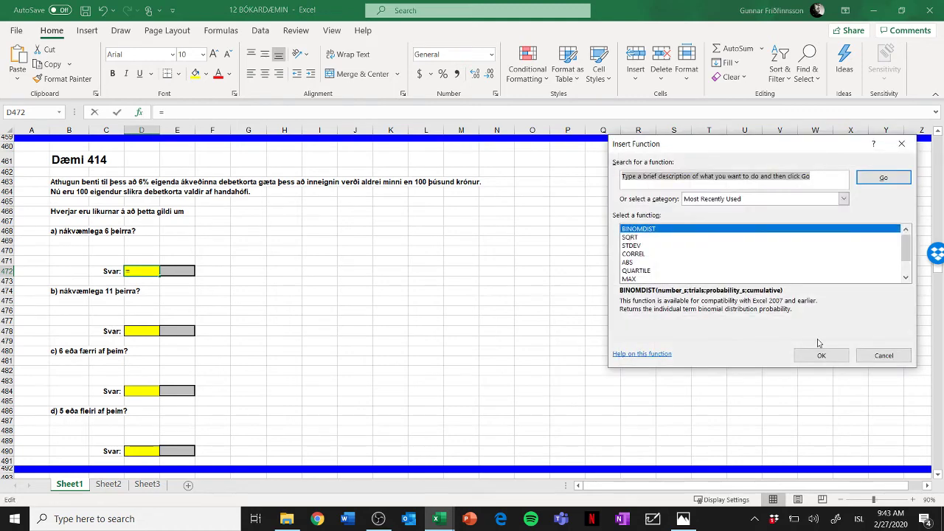
pyautogui.click(821, 355)
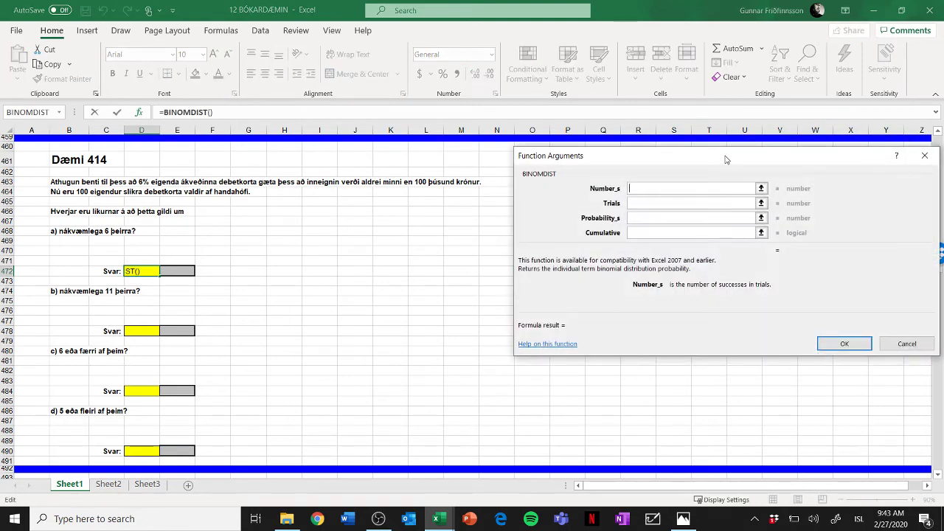
pyautogui.moveTo(726, 159); pyautogui.dragTo(654, 219)
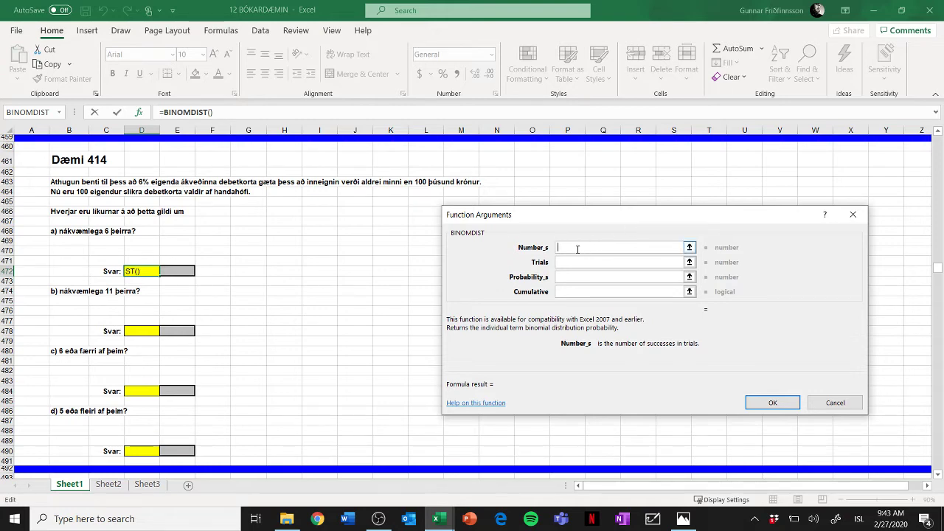
pyautogui.write('6')
pyautogui.click(567, 260)
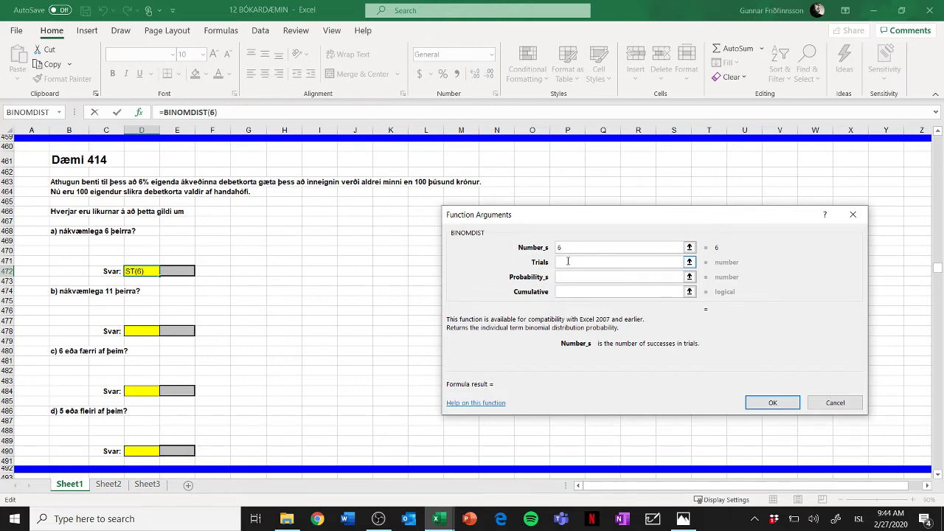
pyautogui.write('100')
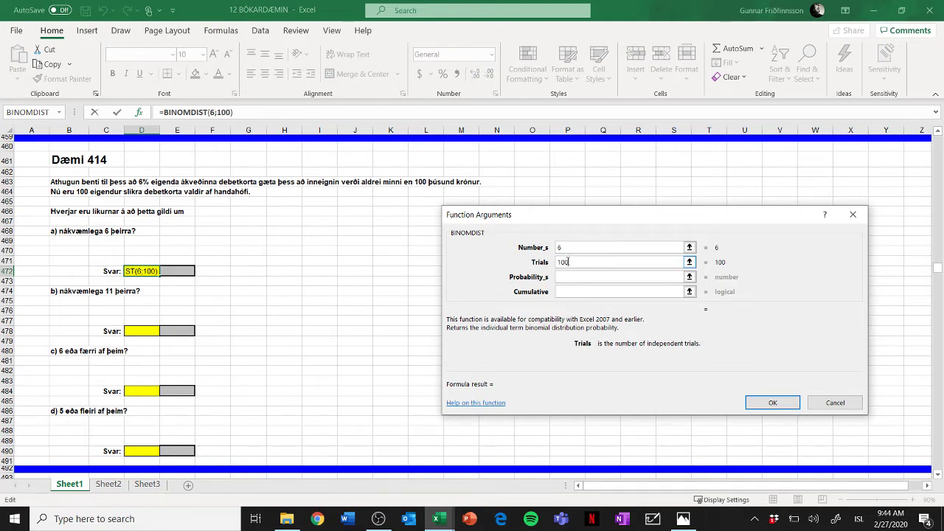
pyautogui.click(567, 275)
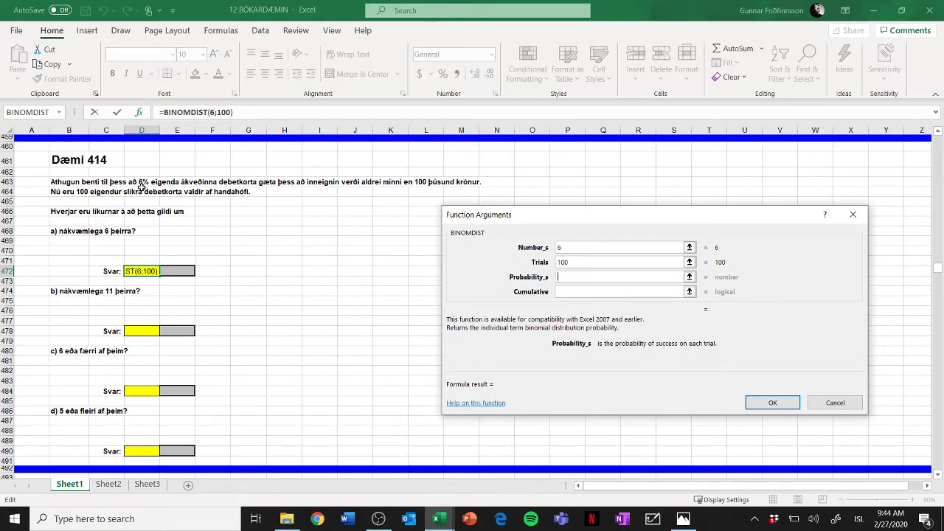
pyautogui.write('6%')
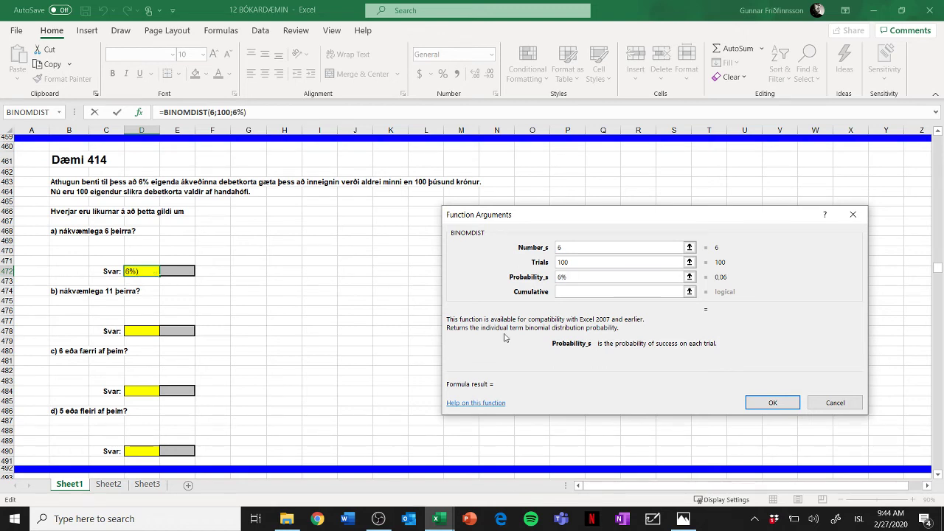
pyautogui.click(582, 293)
pyautogui.write('0')
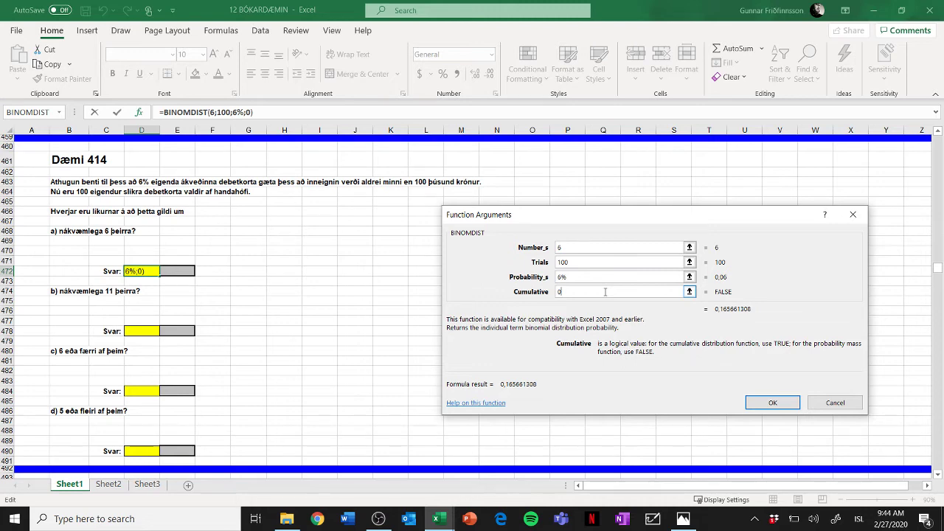
pyautogui.click(774, 402)
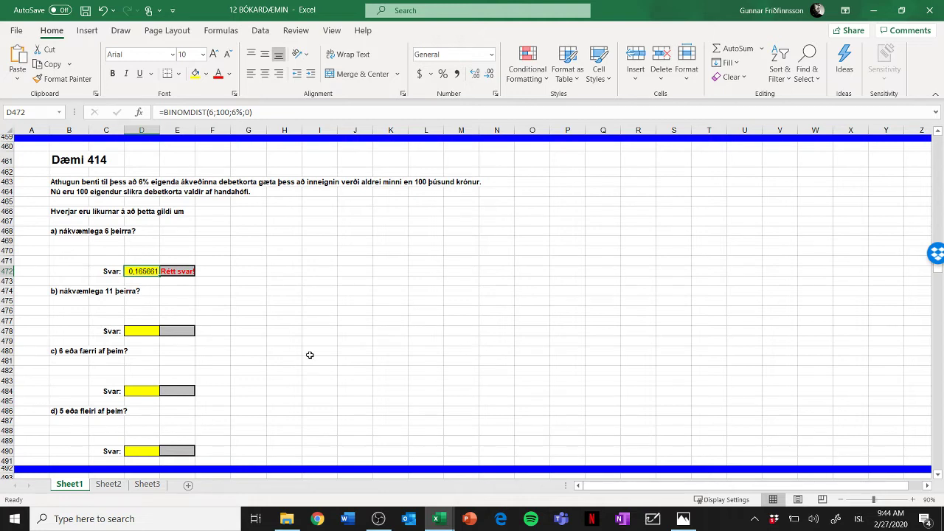
# Answer part b in D478 with a BINOMDIST function using 11 successes, 100 trials, probability 6% and cumulative 0
pyautogui.click(143, 333)
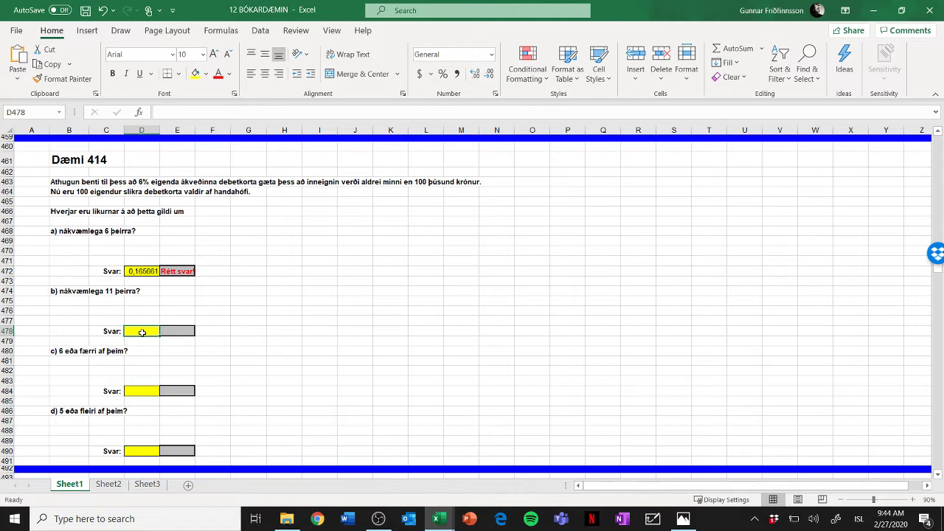
pyautogui.click(139, 112)
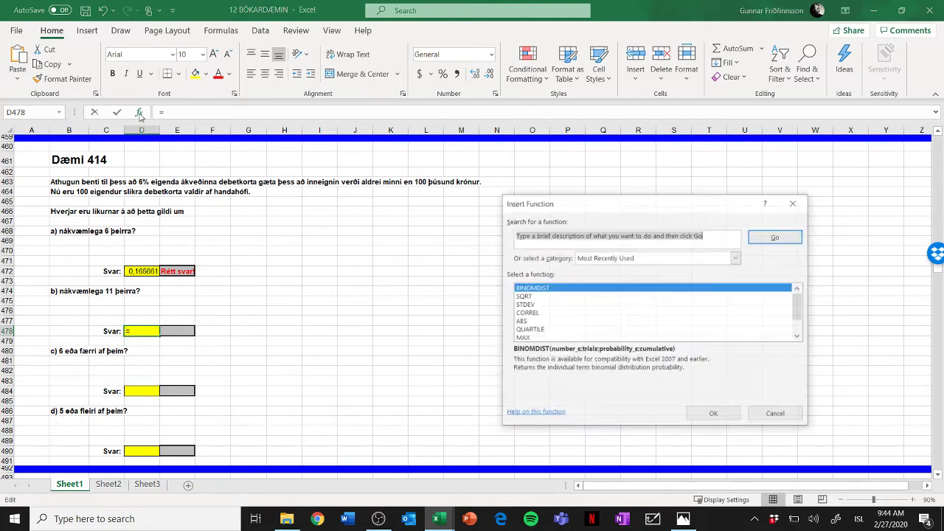
pyautogui.click(713, 416)
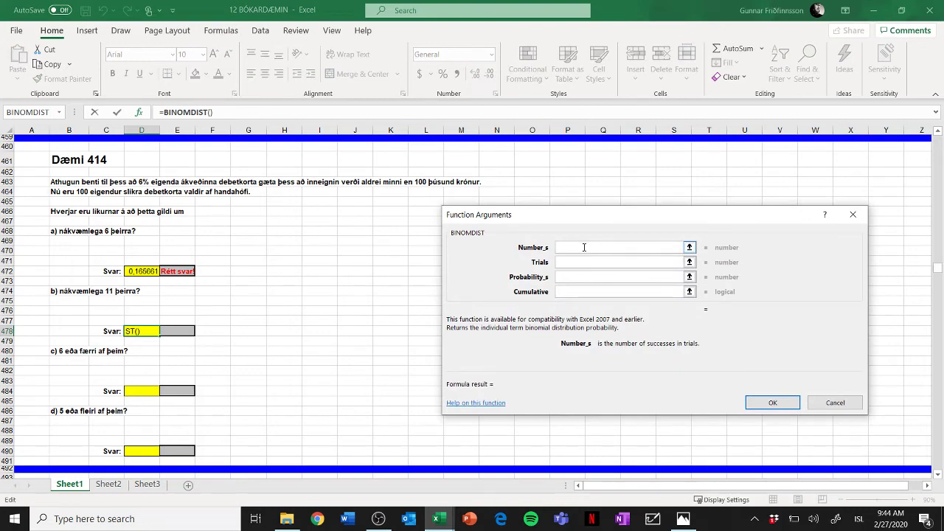
pyautogui.write('11')
pyautogui.click(572, 263)
pyautogui.click(571, 262)
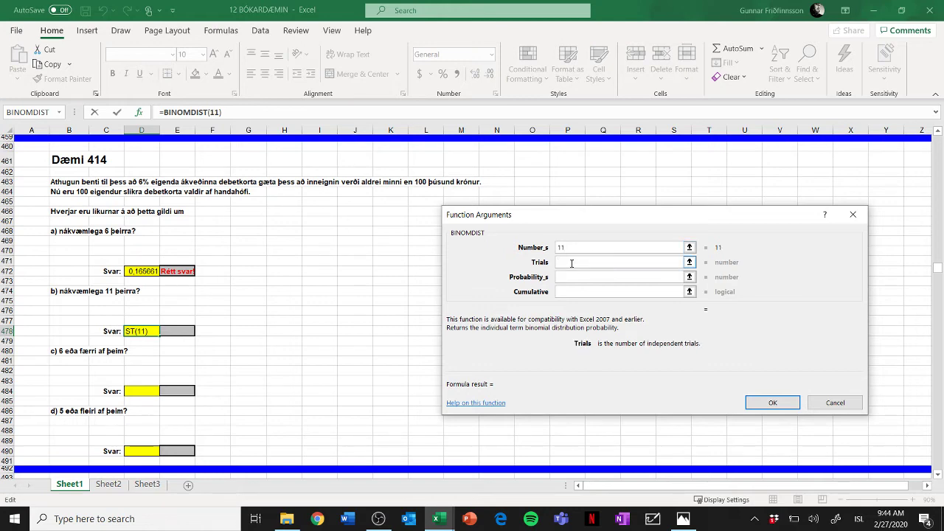
pyautogui.write('100')
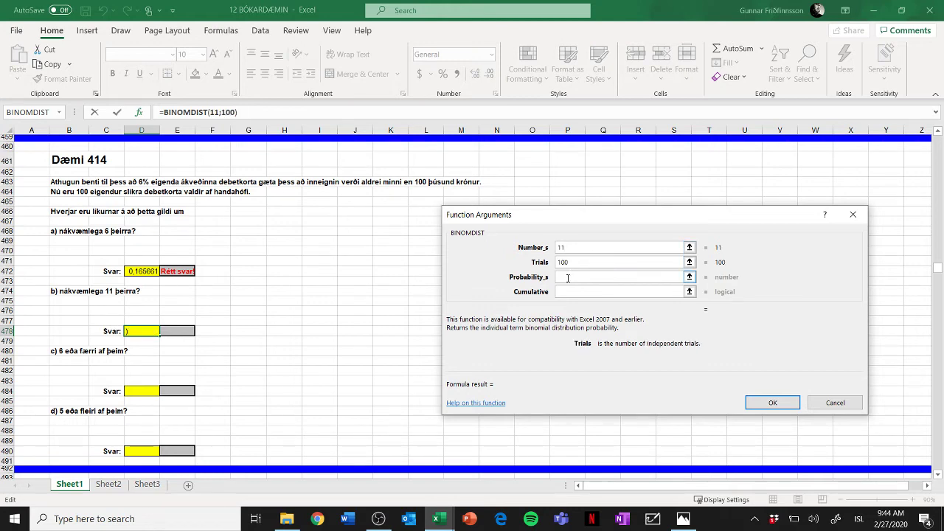
pyautogui.click(568, 277)
pyautogui.write('6')
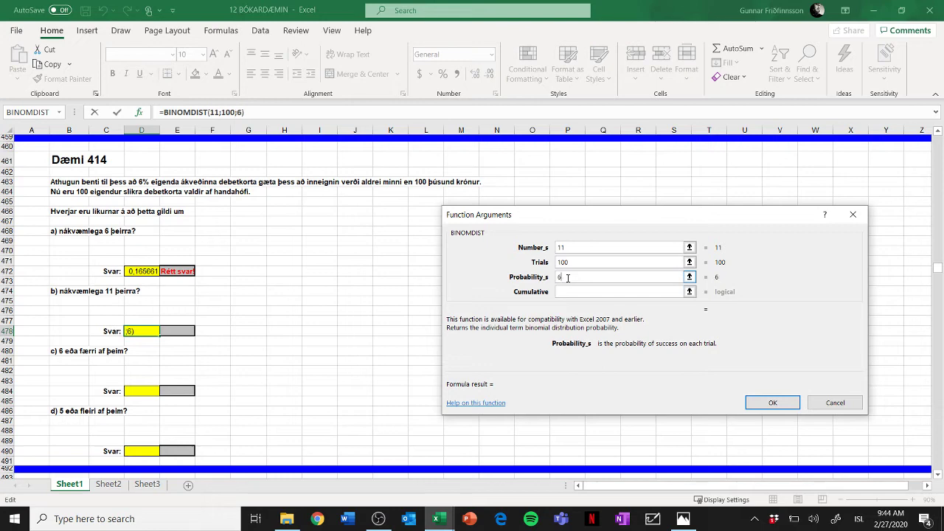
pyautogui.write('%')
pyautogui.click(564, 290)
pyautogui.write('0')
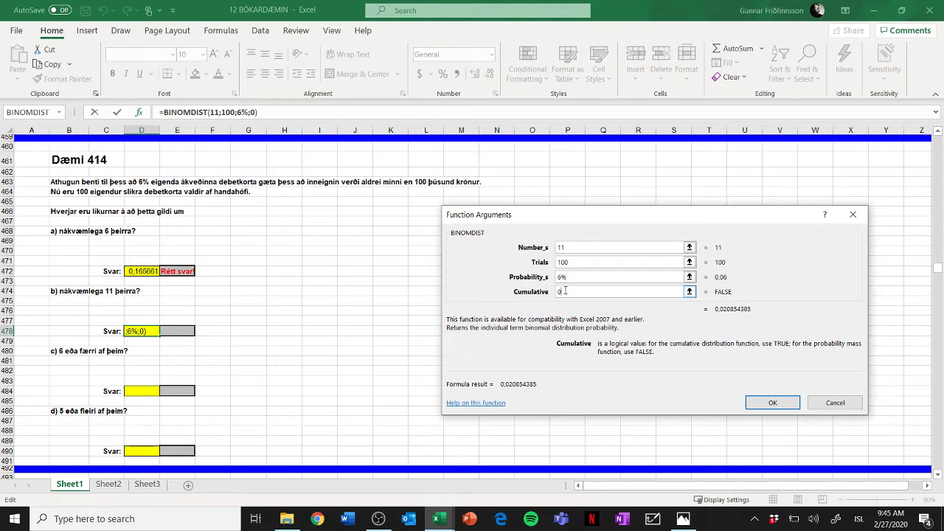
pyautogui.click(762, 402)
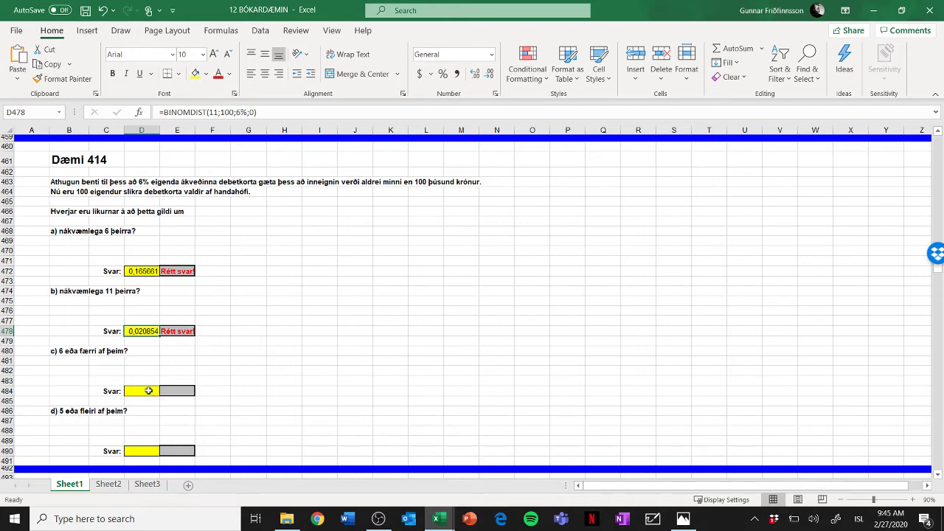
# Answer part c in D484 with a BINOMDIST function using 6 successes, 100 trials, probability 6% and cumulative 1
pyautogui.click(153, 393)
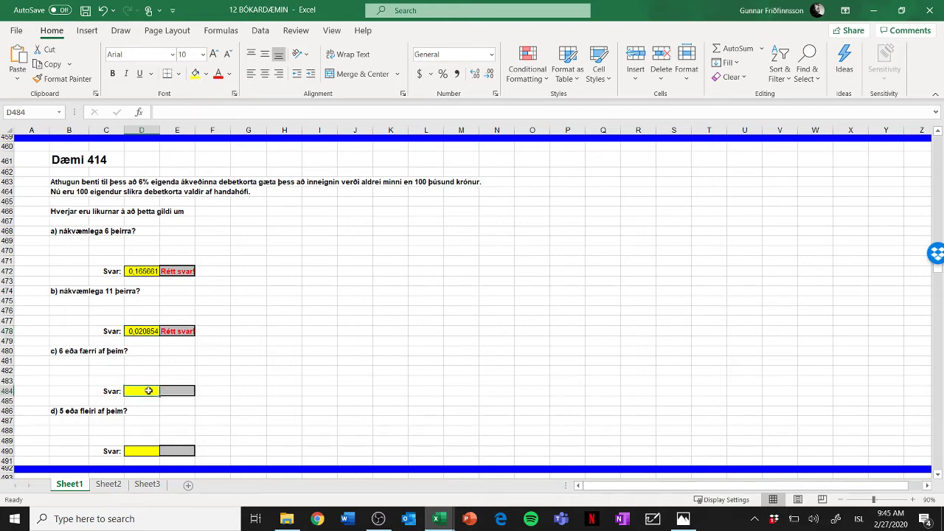
pyautogui.click(140, 112)
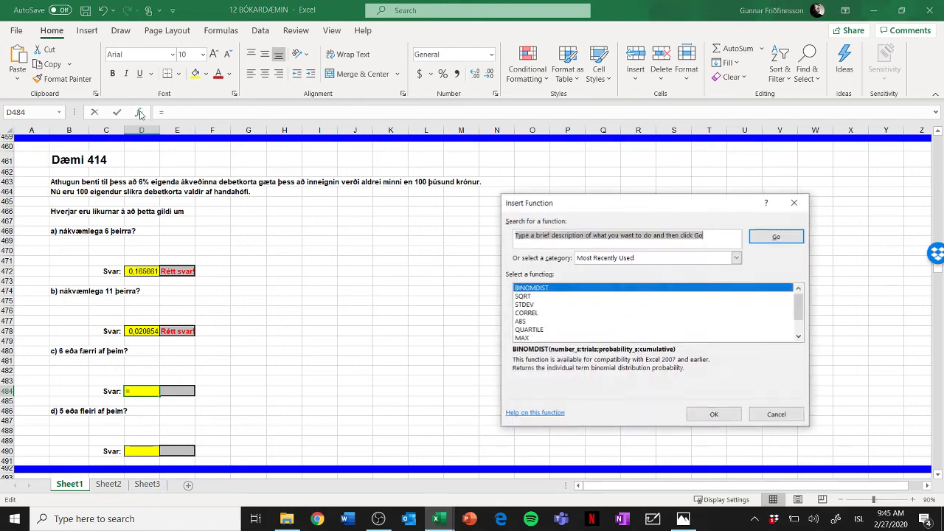
pyautogui.click(714, 414)
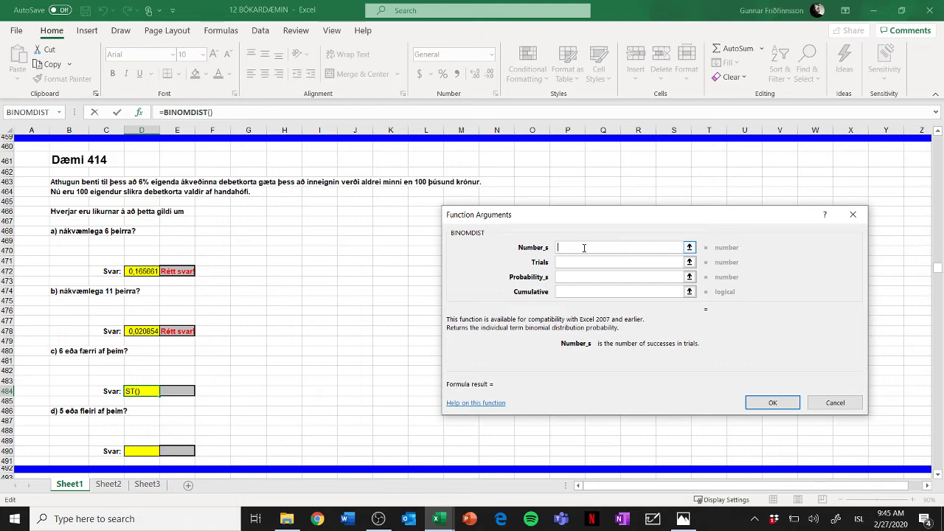
pyautogui.write('6')
pyautogui.click(560, 262)
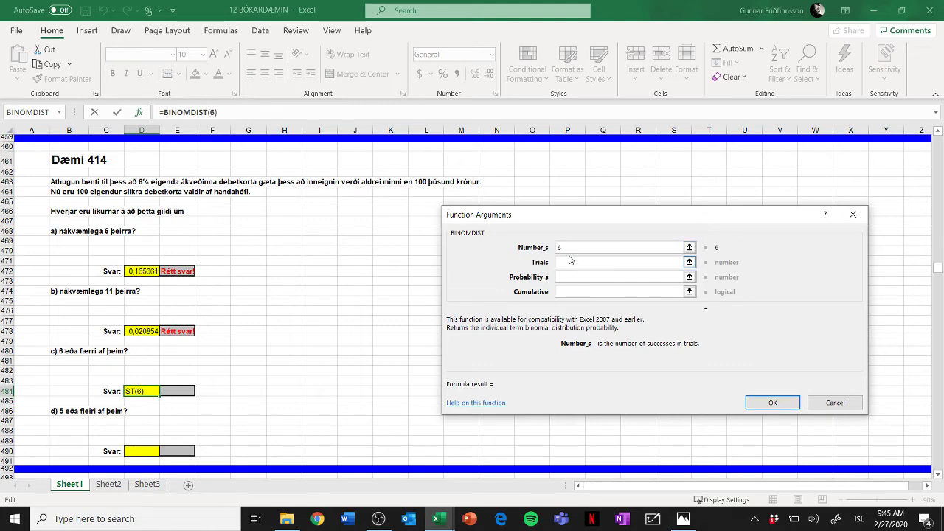
pyautogui.write('100')
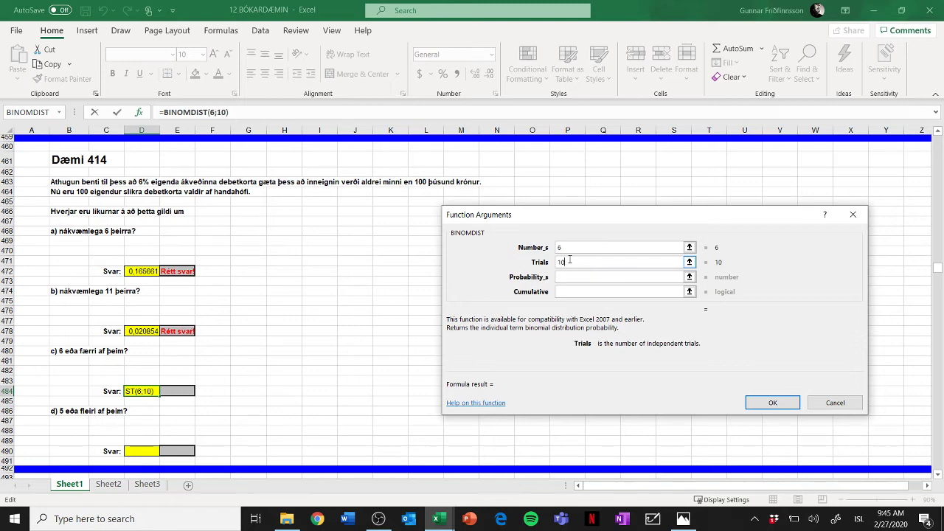
pyautogui.click(565, 277)
pyautogui.write('6%')
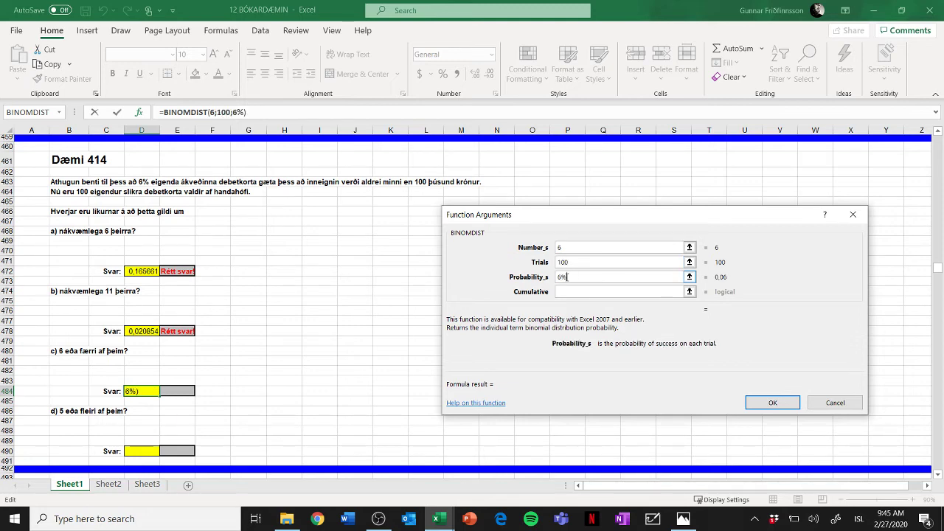
pyautogui.click(585, 291)
pyautogui.click(585, 291)
pyautogui.write('1')
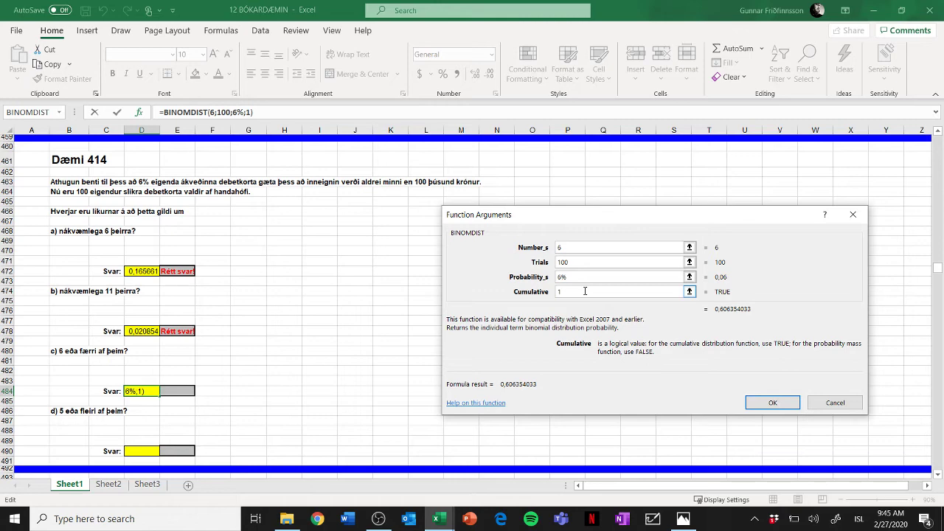
pyautogui.click(569, 248)
pyautogui.click(563, 292)
pyautogui.click(784, 405)
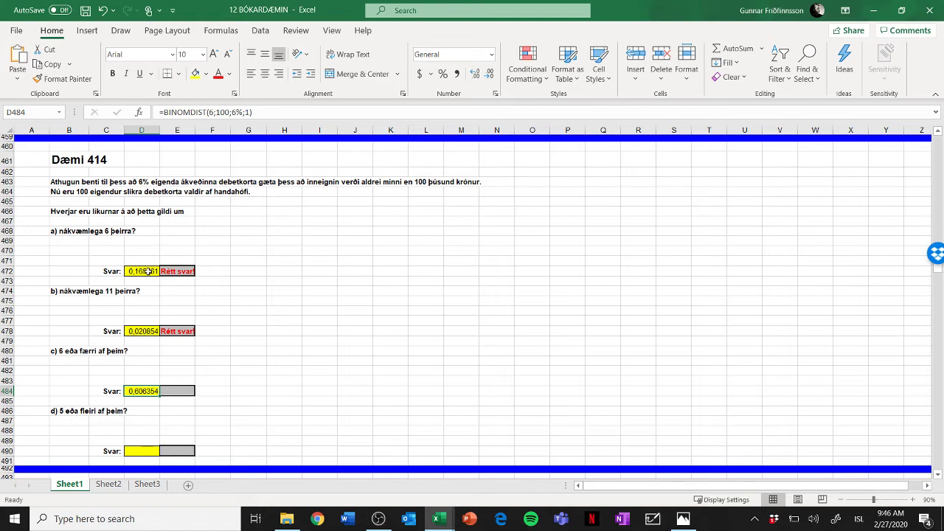
# Insert a BINOMDIST function for part d in D490 using 4 successes, 100 trials, probability 6% and cumulative 1
pyautogui.click(141, 450)
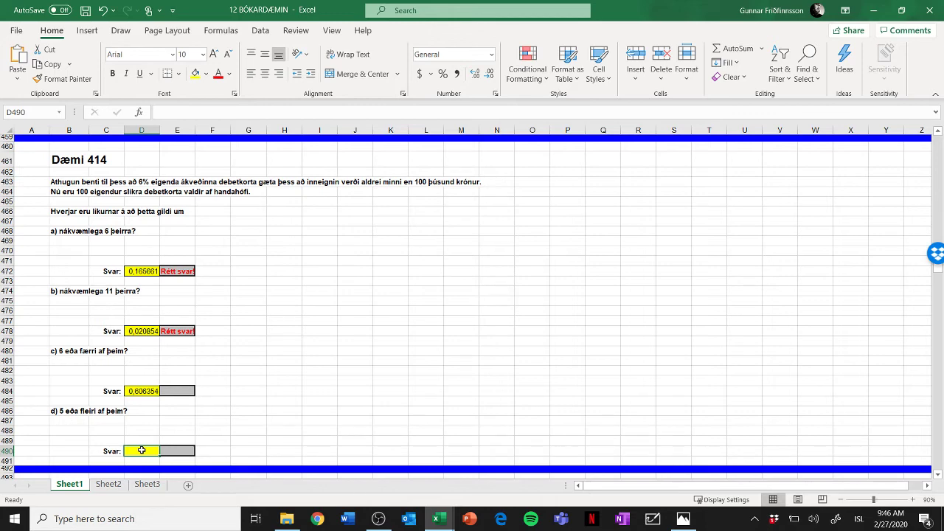
pyautogui.click(139, 113)
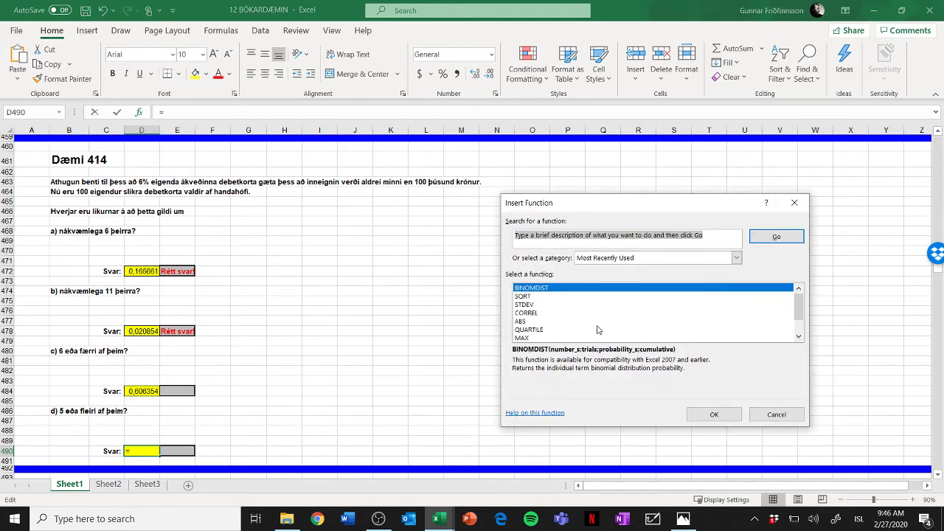
pyautogui.click(705, 415)
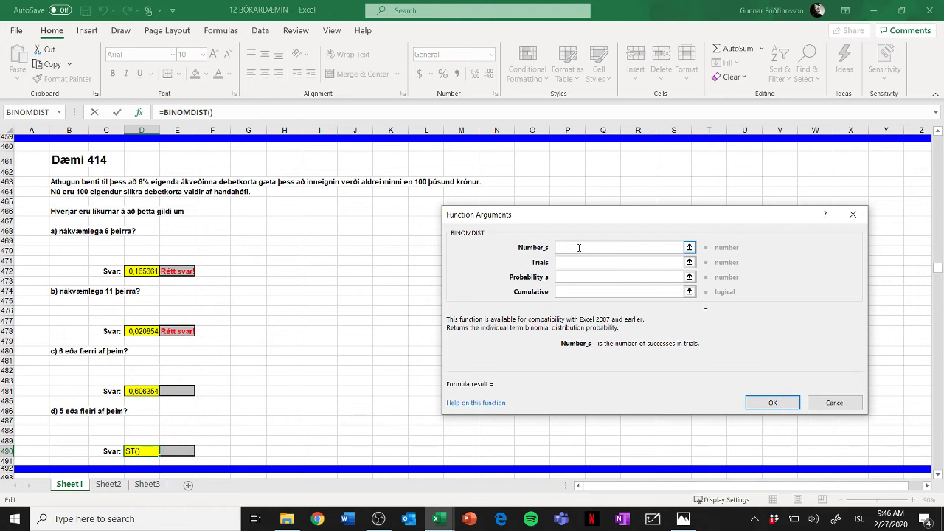
pyautogui.write('4')
pyautogui.click(577, 261)
pyautogui.write('1')
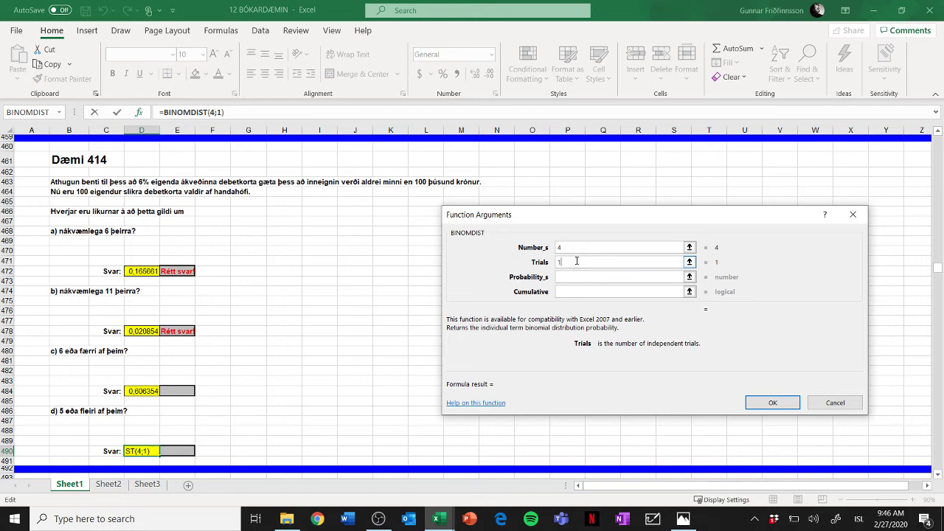
pyautogui.write('00')
pyautogui.click(569, 276)
pyautogui.write('6%')
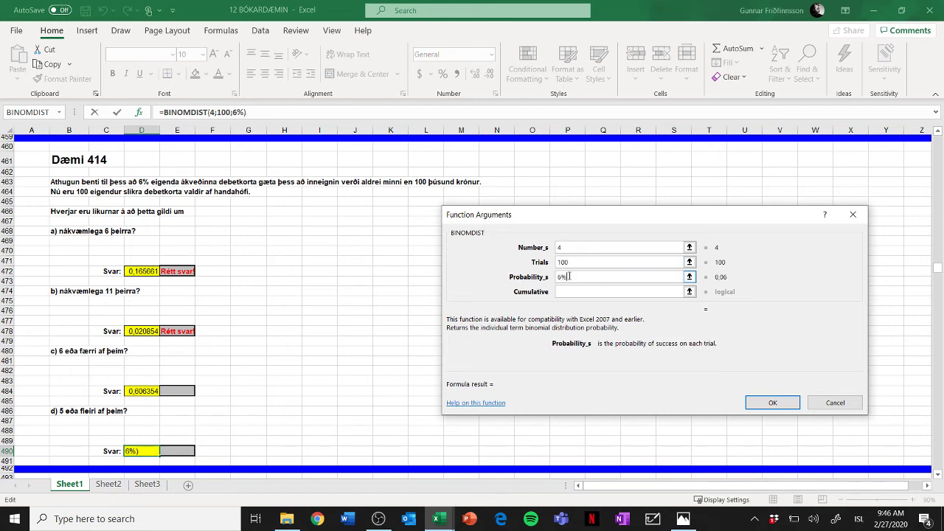
pyautogui.click(568, 292)
pyautogui.write('1')
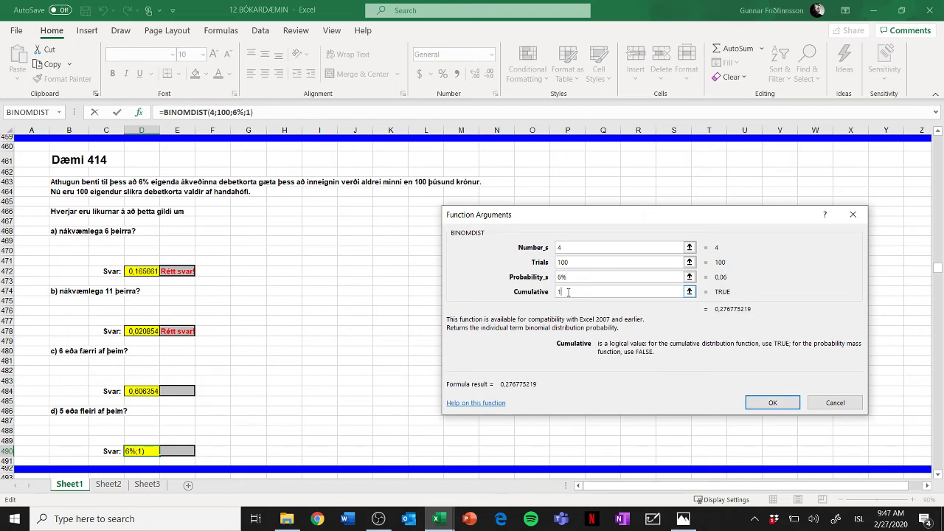
pyautogui.click(771, 405)
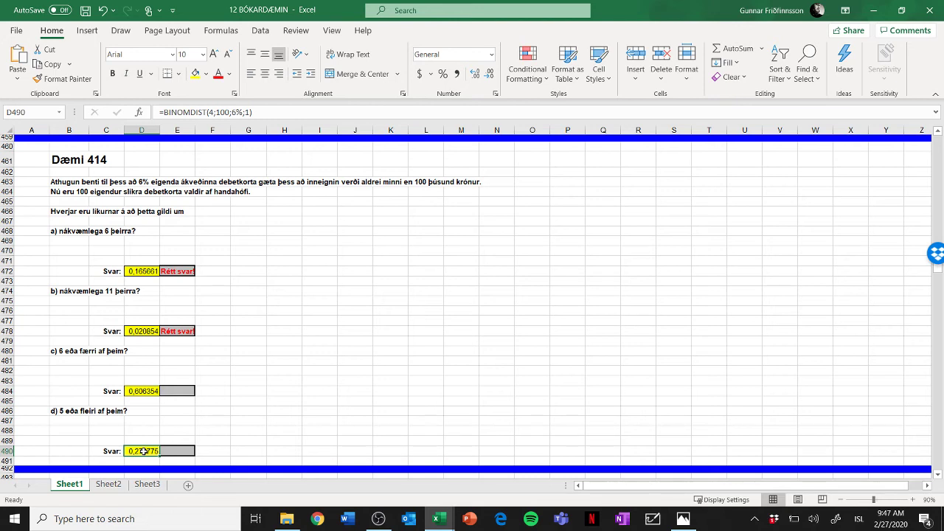
# Turn the part d formula in D490 into the complement, =1-BINOMDIST(4;100;6%;1)
pyautogui.click(164, 112)
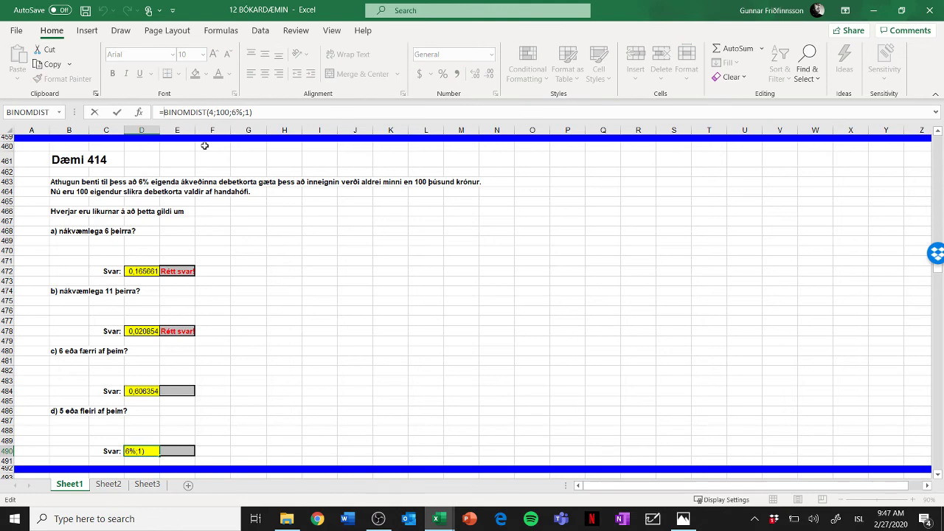
pyautogui.write('1-')
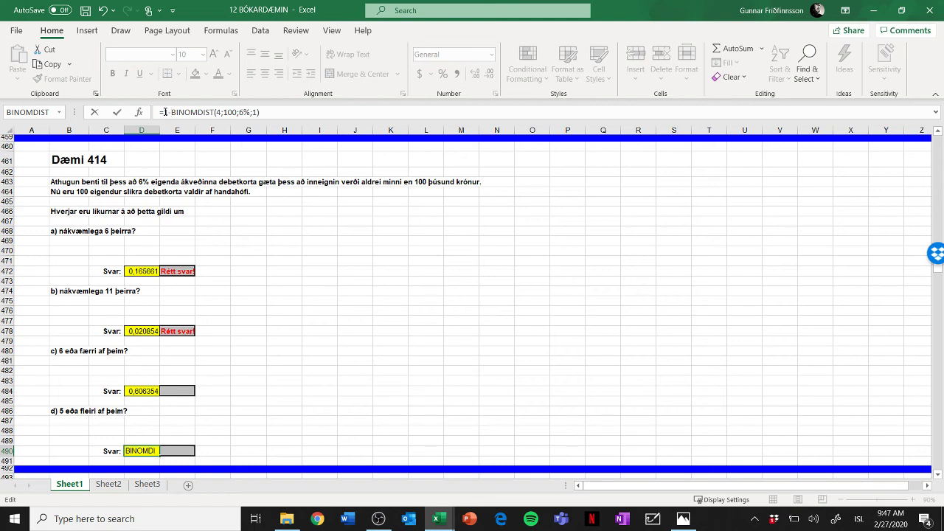
pyautogui.write('1-')
pyautogui.write(')')
pyautogui.press('Return')
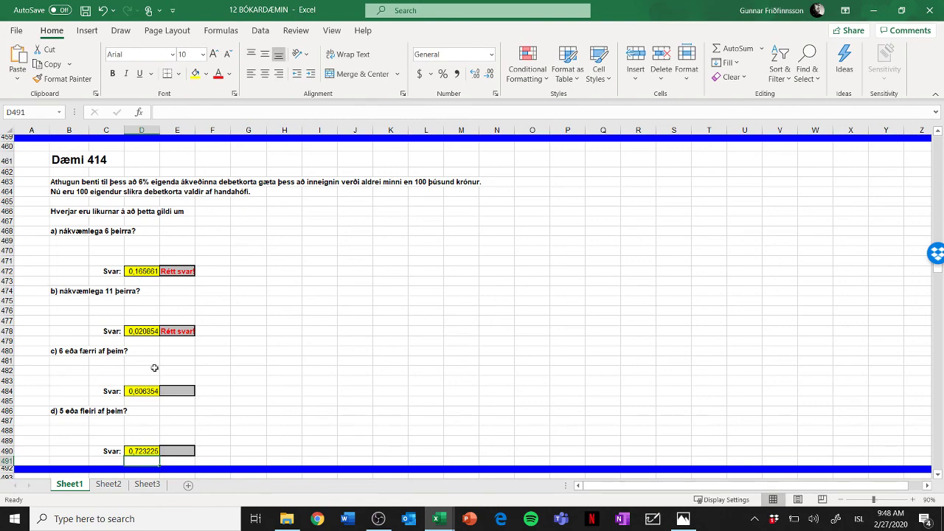